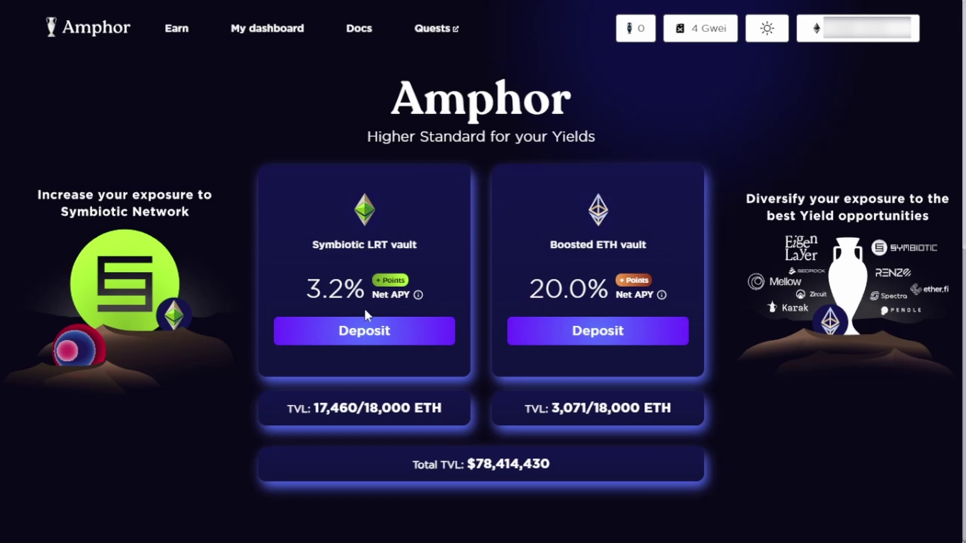
Step: Open the Symbiotic LRT vault's deposit form and choose ETH as the deposit token
{"action": "left_click", "coordinate": [366, 340]}
{"action": "scroll", "coordinate": [340, 370], "scroll_direction": "down", "scroll_amount": 2}
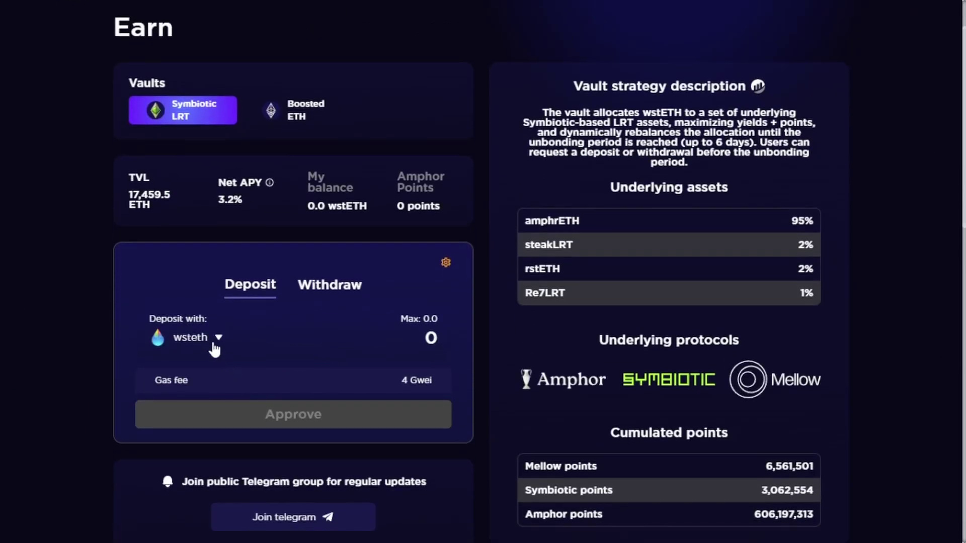
{"action": "left_click", "coordinate": [214, 345]}
{"action": "left_click", "coordinate": [237, 412]}
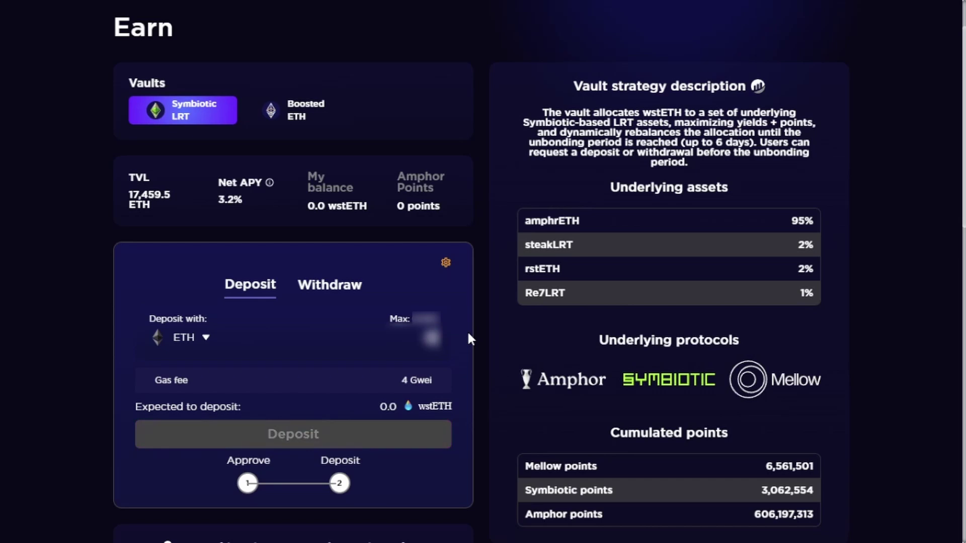
Step: Examine the vault balance, Amphor points, and the Mellow and Symbiotic points of the Symbiotic LRT Vault on the dashboard
{"action": "left_click_drag", "start_coordinate": [310, 171], "coordinate": [355, 233]}
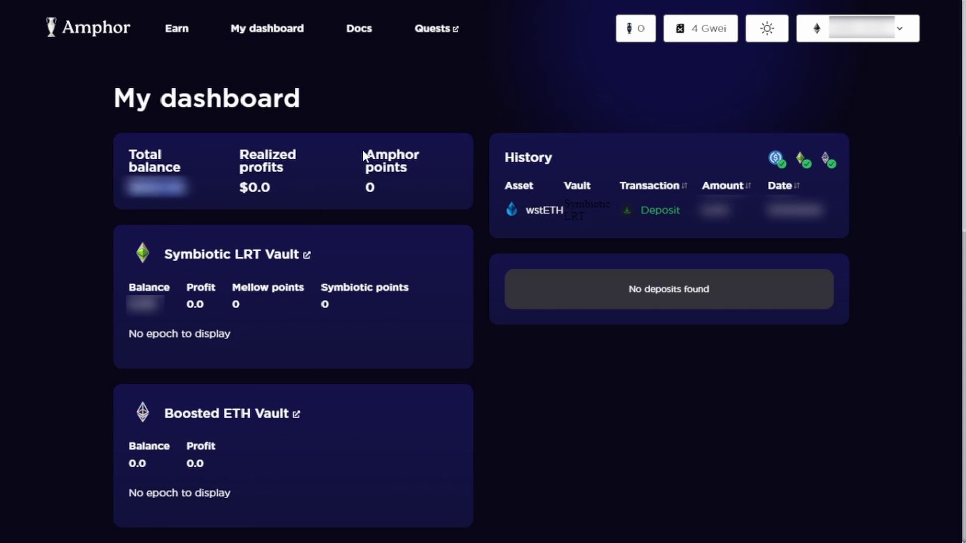
{"action": "left_click_drag", "start_coordinate": [364, 152], "coordinate": [398, 193]}
{"action": "left_click", "coordinate": [220, 289]}
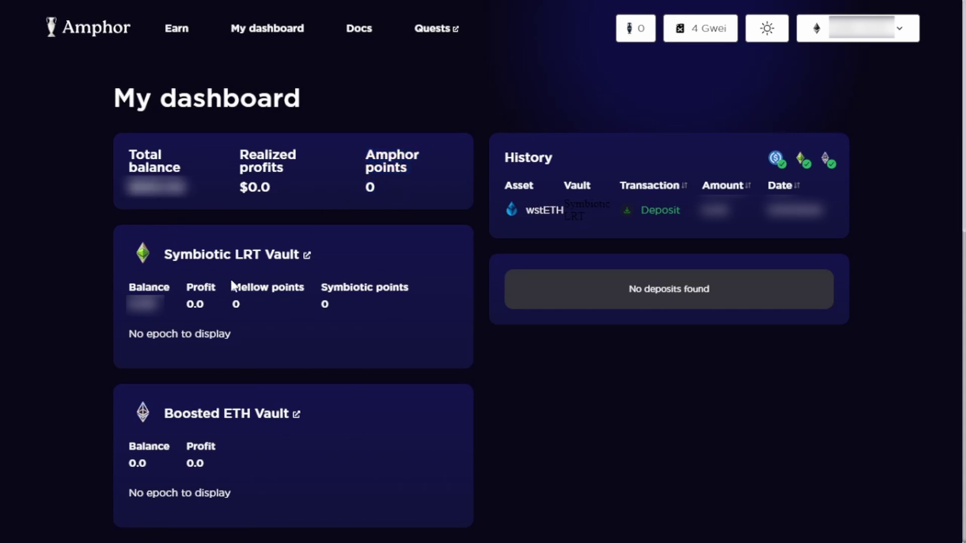
{"action": "left_click_drag", "start_coordinate": [232, 284], "coordinate": [248, 302]}
{"action": "left_click", "coordinate": [254, 303]}
{"action": "left_click_drag", "start_coordinate": [321, 286], "coordinate": [352, 306]}
{"action": "left_click", "coordinate": [352, 306]}
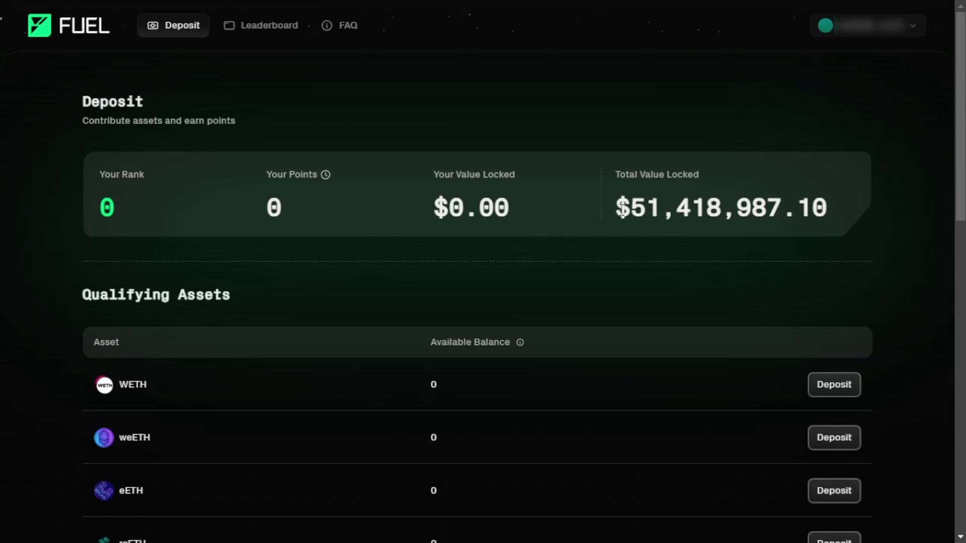
Step: On Fuel, start an ETH deposit and accept the Terms of Service and the statement about restricted regions
{"action": "left_click_drag", "start_coordinate": [610, 207], "coordinate": [830, 205]}
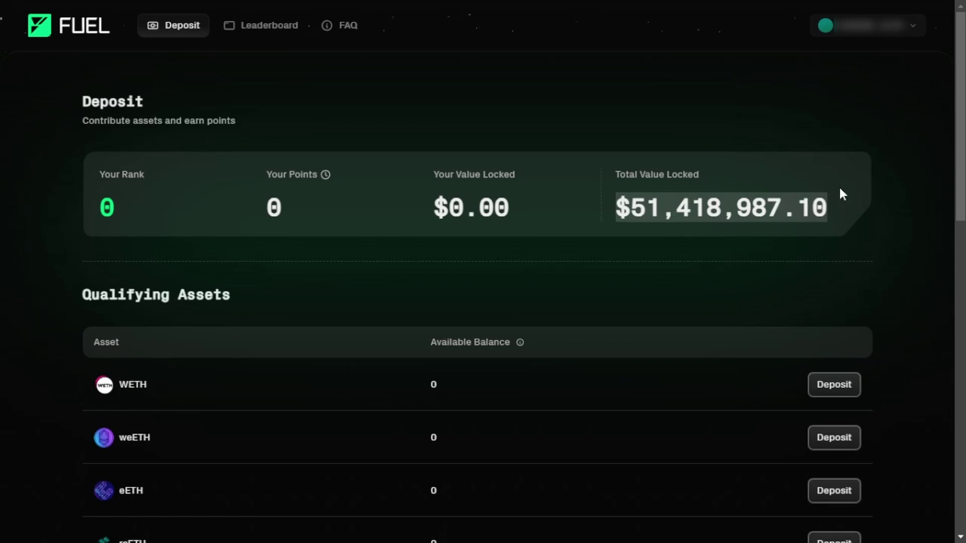
{"action": "left_click", "coordinate": [837, 188]}
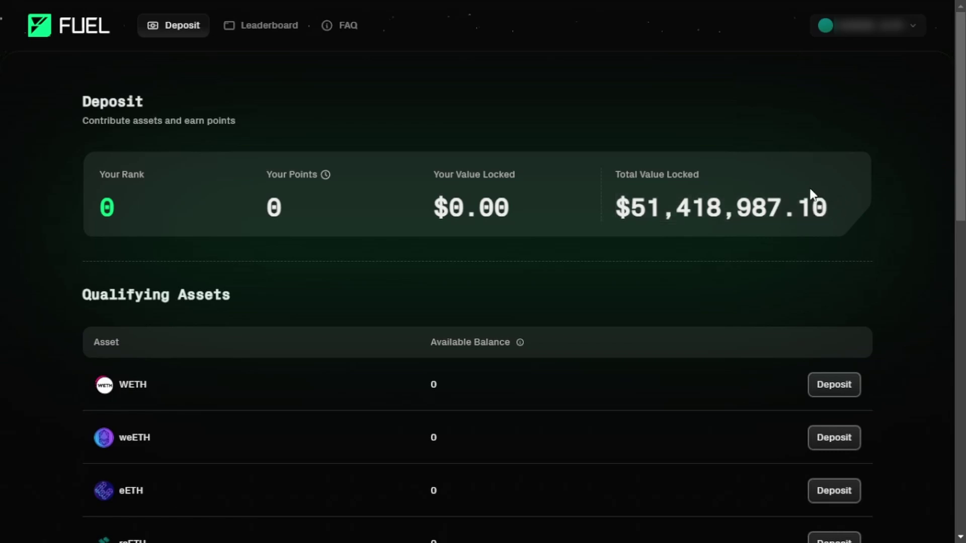
{"action": "scroll", "coordinate": [750, 202], "scroll_direction": "down", "scroll_amount": 12}
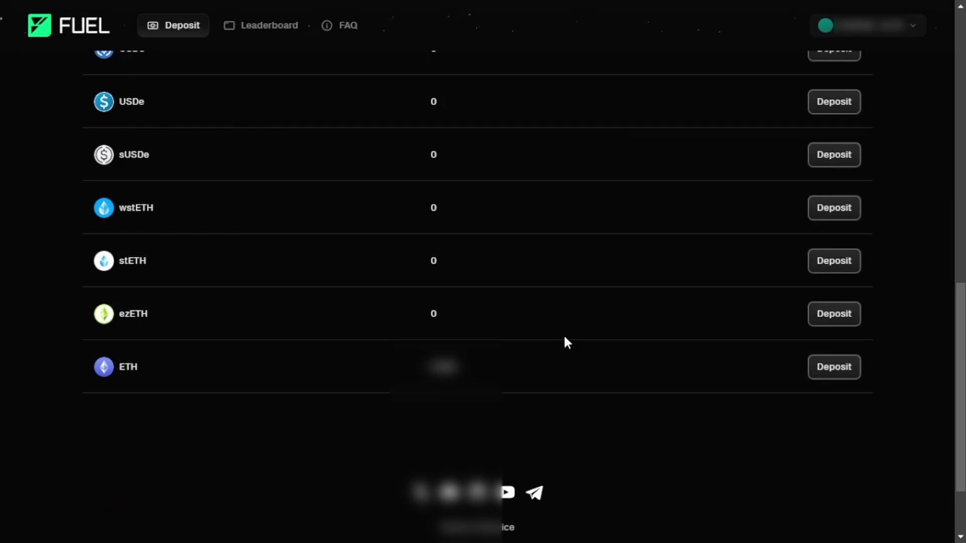
{"action": "left_click", "coordinate": [843, 371]}
{"action": "left_click", "coordinate": [223, 365]}
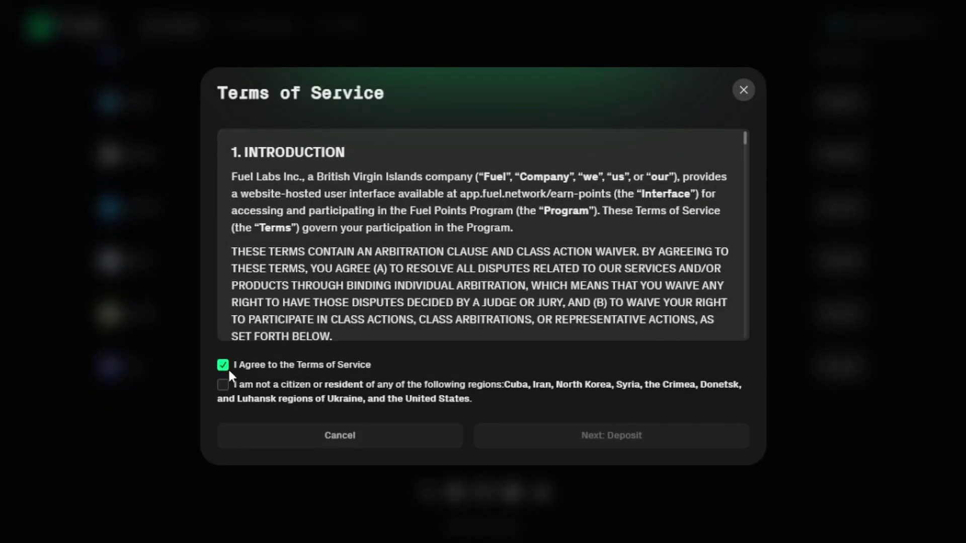
{"action": "left_click", "coordinate": [223, 385]}
{"action": "left_click", "coordinate": [585, 442]}
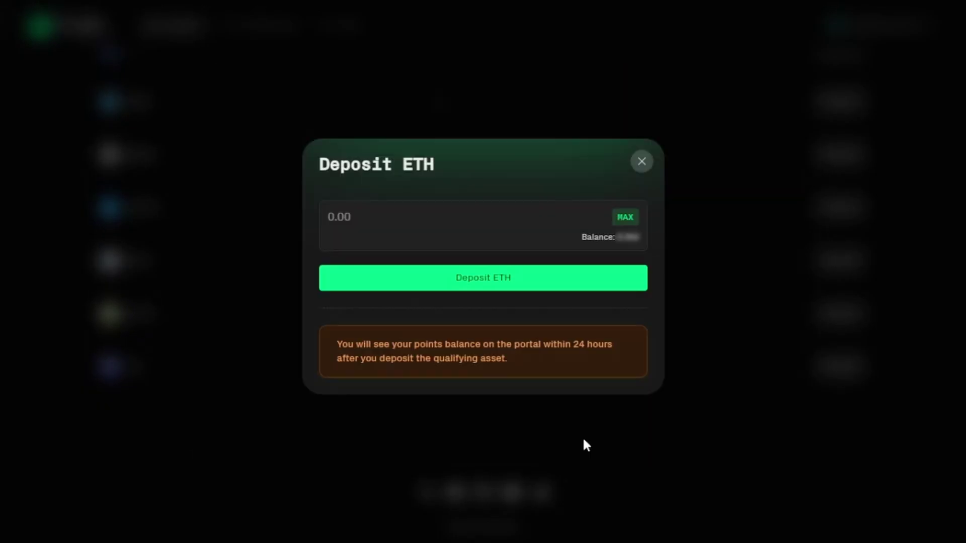
Step: Enter the ETH amount and submit the ETH deposit
{"action": "left_click", "coordinate": [513, 226]}
{"action": "type", "text": "0.00"}
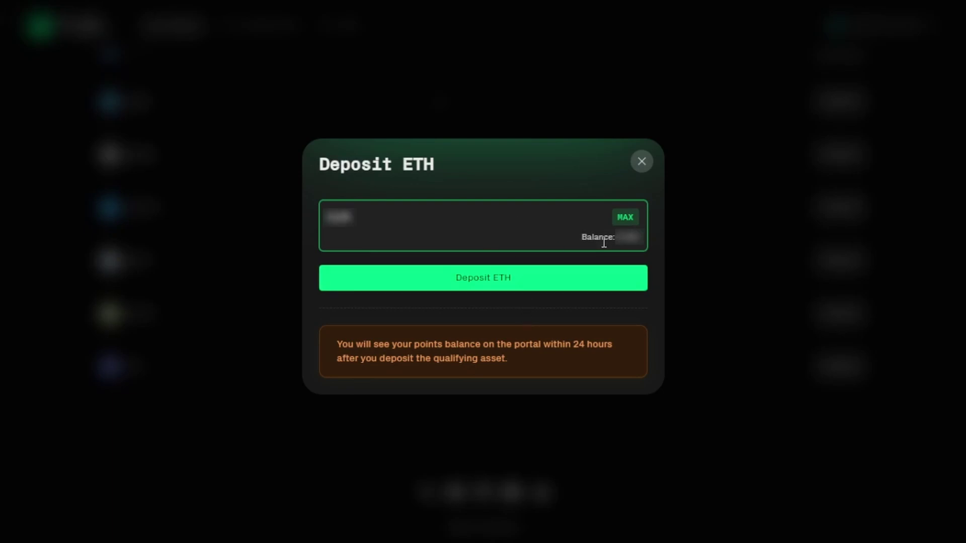
{"action": "left_click", "coordinate": [516, 284]}
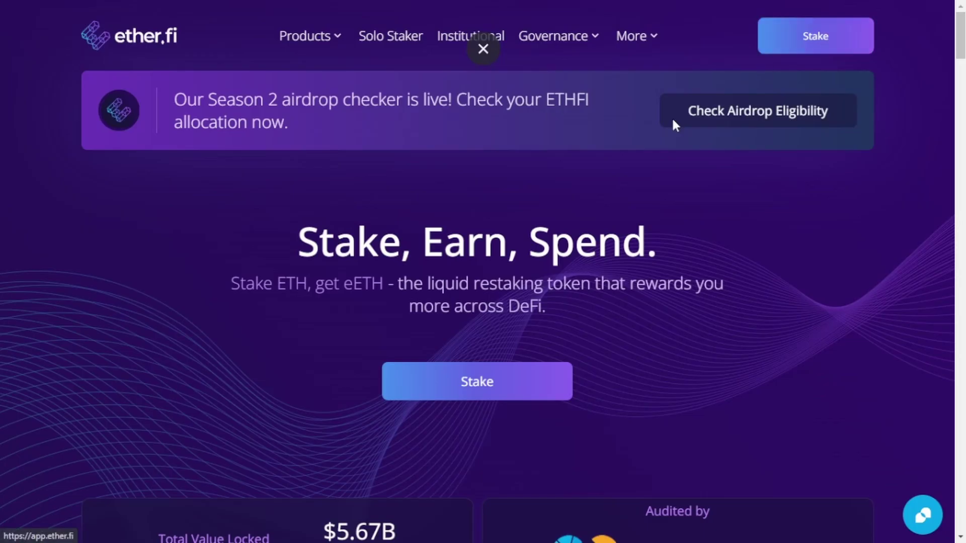
Step: On ether.fi, open the staking app and go to the Super Symbiotic LRT vault among the Liquid vaults
{"action": "left_click", "coordinate": [810, 40]}
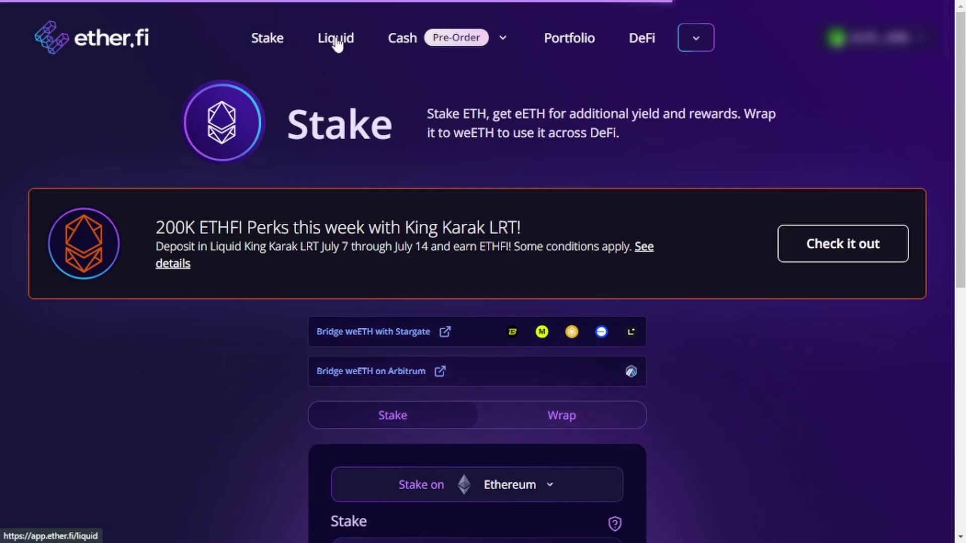
{"action": "left_click", "coordinate": [337, 41]}
{"action": "scroll", "coordinate": [539, 199], "scroll_direction": "down", "scroll_amount": 4}
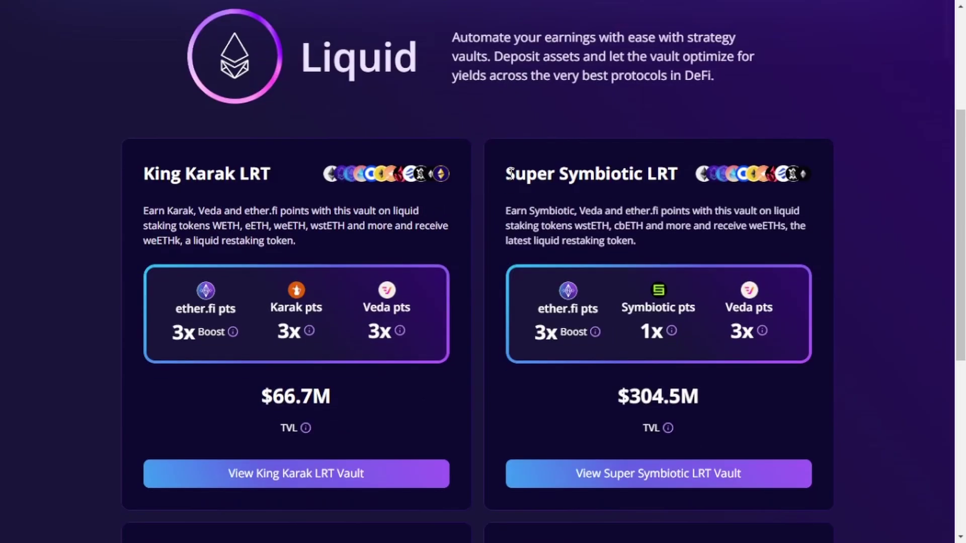
{"action": "left_click_drag", "start_coordinate": [507, 174], "coordinate": [683, 171]}
{"action": "left_click", "coordinate": [680, 171]}
{"action": "scroll", "coordinate": [674, 206], "scroll_direction": "down", "scroll_amount": 3}
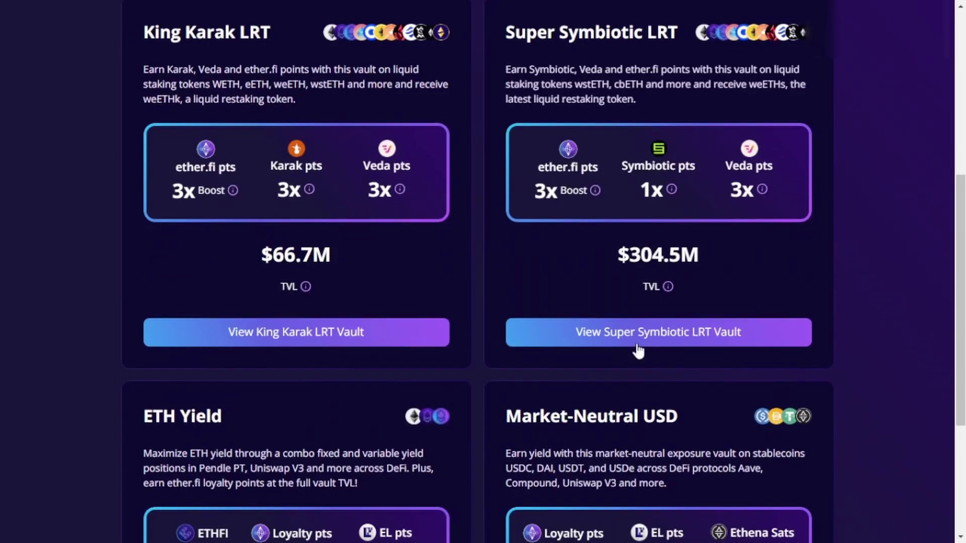
{"action": "left_click", "coordinate": [637, 346]}
{"action": "scroll", "coordinate": [406, 354], "scroll_direction": "down", "scroll_amount": 1}
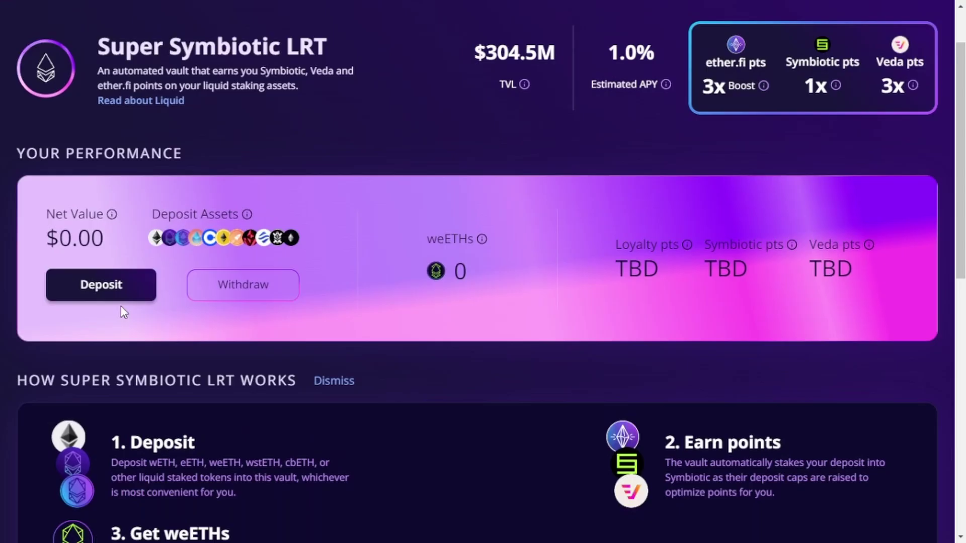
Step: Start a wETH deposit into the vault, approve the wETH transfer and continue past the Pocket Universe check
{"action": "left_click", "coordinate": [91, 286]}
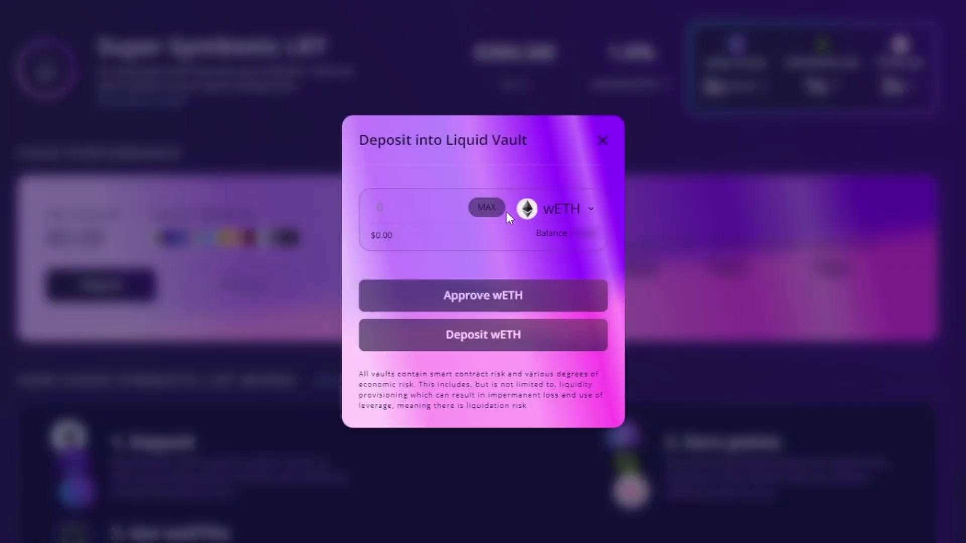
{"action": "left_click", "coordinate": [570, 210]}
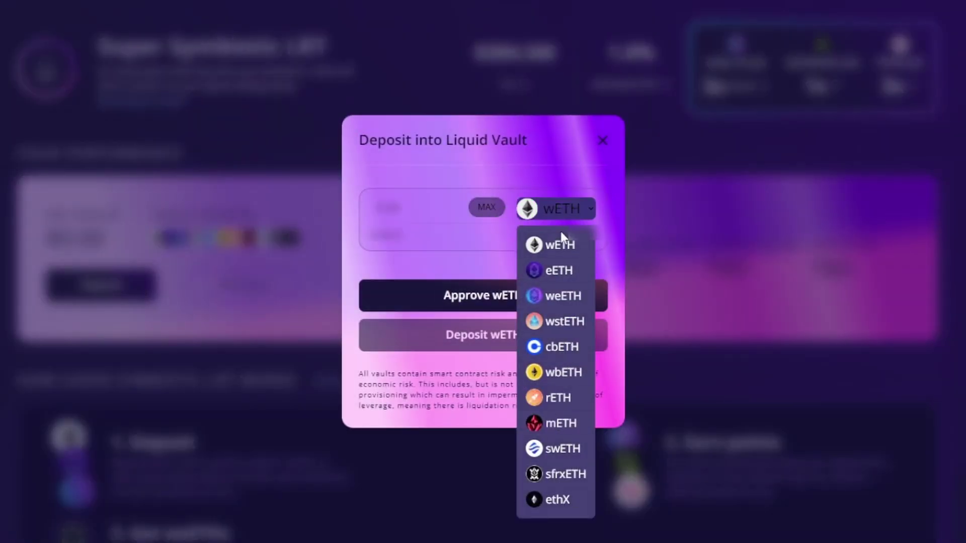
{"action": "left_click", "coordinate": [441, 260]}
{"action": "left_click", "coordinate": [481, 301]}
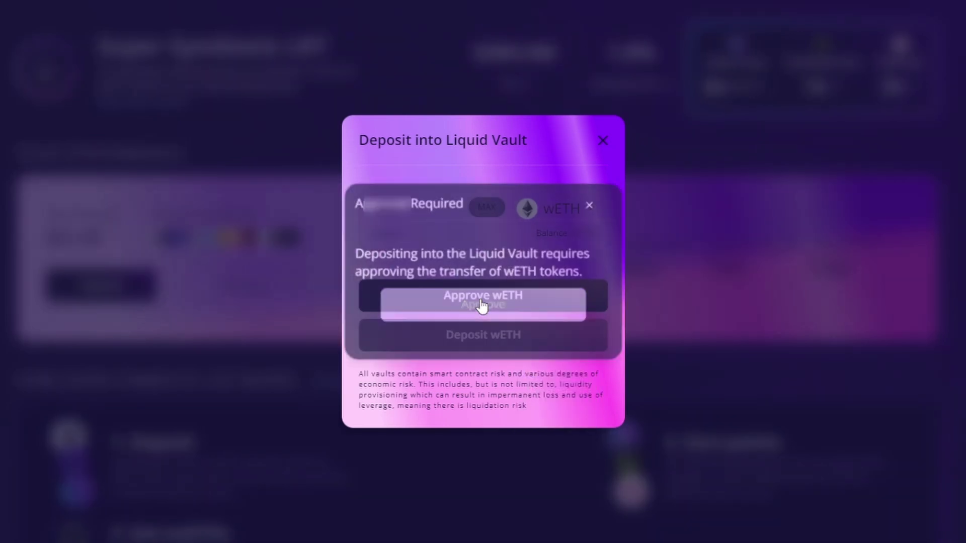
{"action": "left_click", "coordinate": [486, 308]}
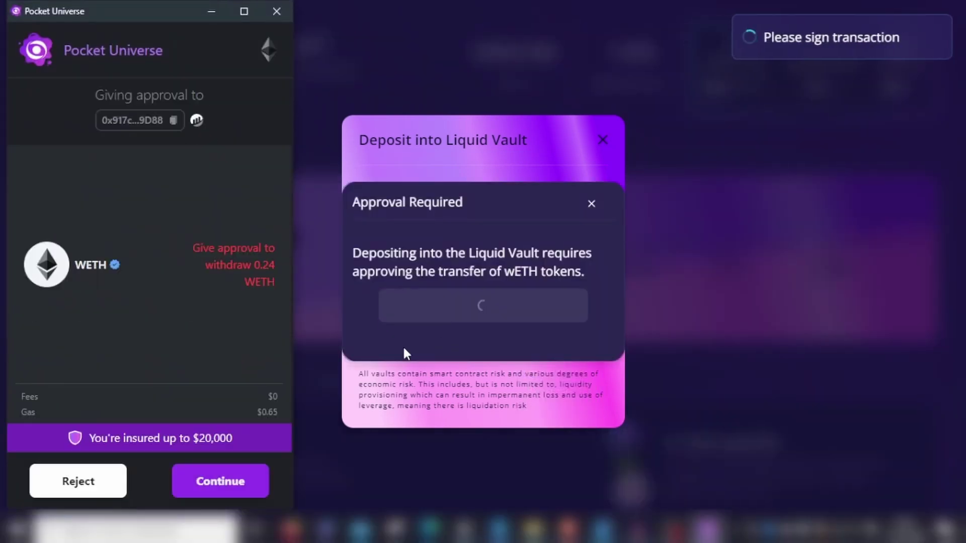
{"action": "left_click", "coordinate": [221, 480]}
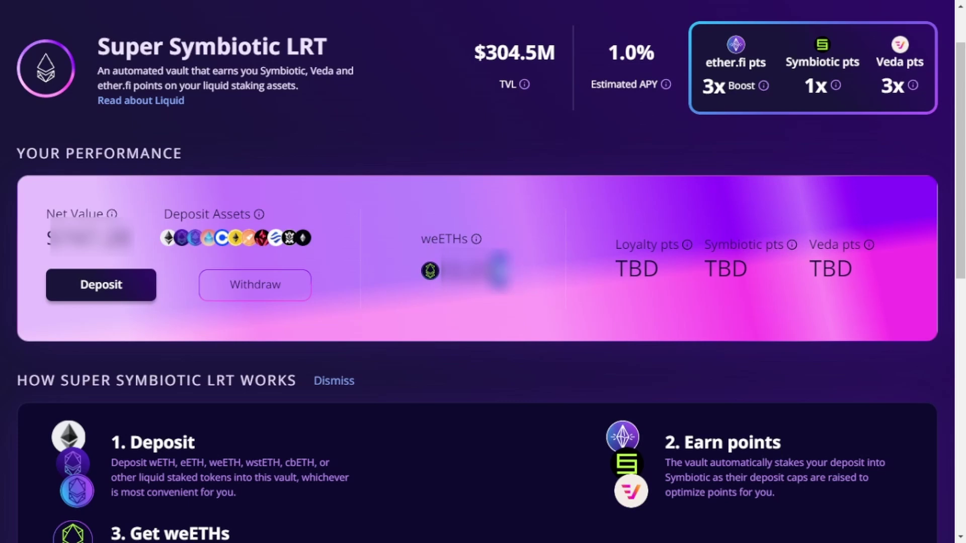
{"action": "left_click_drag", "start_coordinate": [507, 275], "coordinate": [413, 230]}
{"action": "left_click", "coordinate": [412, 230]}
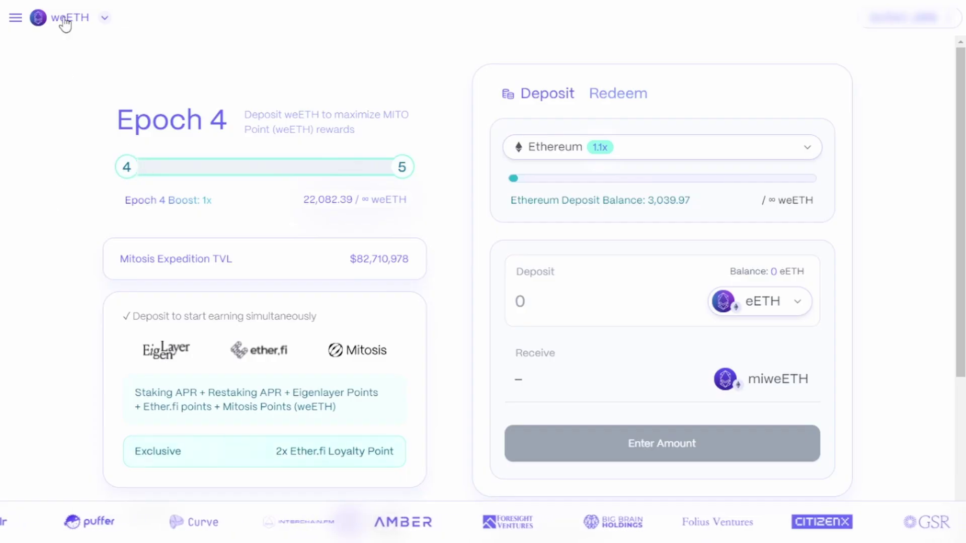
Step: On Mitosis, switch the deposit asset to weETHs and keep Ethereum as the network
{"action": "left_click", "coordinate": [64, 21]}
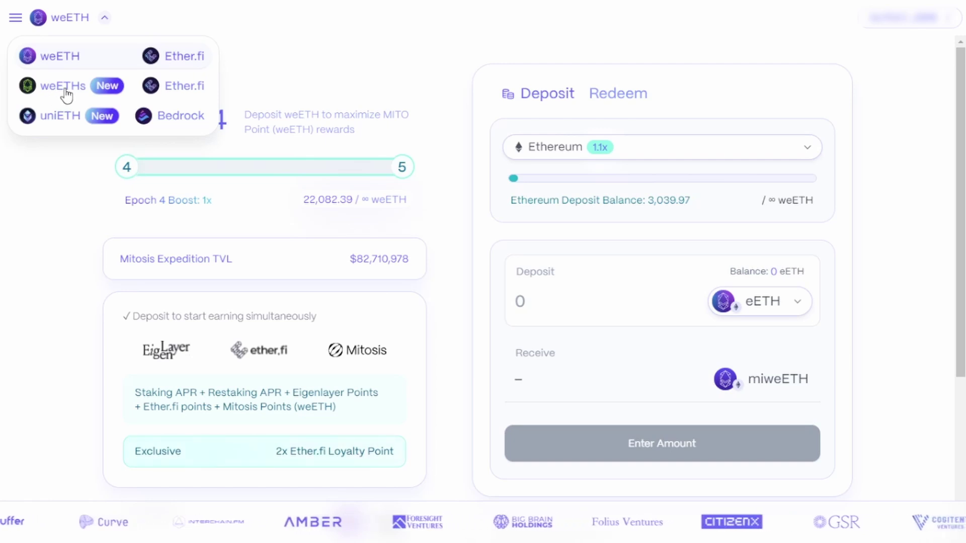
{"action": "left_click", "coordinate": [65, 93]}
{"action": "left_click", "coordinate": [640, 153]}
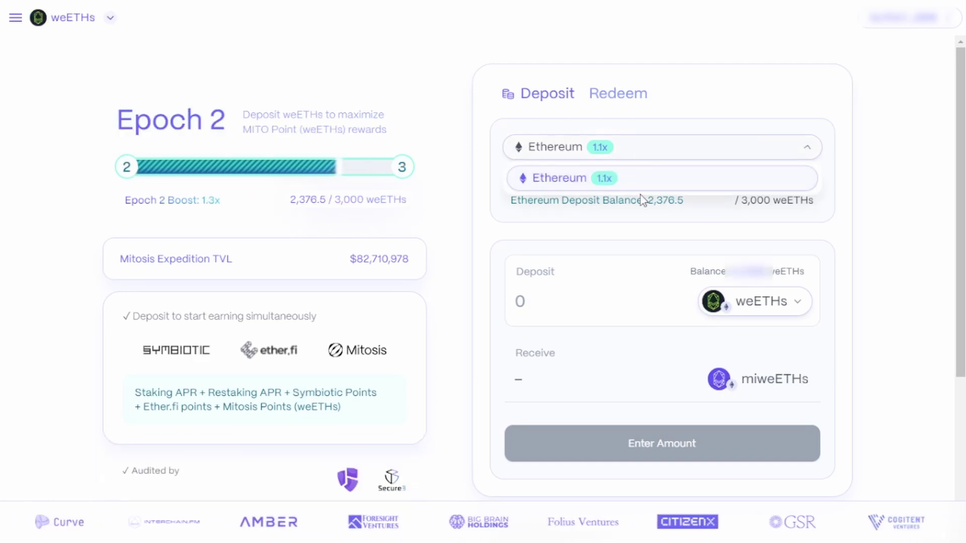
{"action": "left_click", "coordinate": [669, 131]}
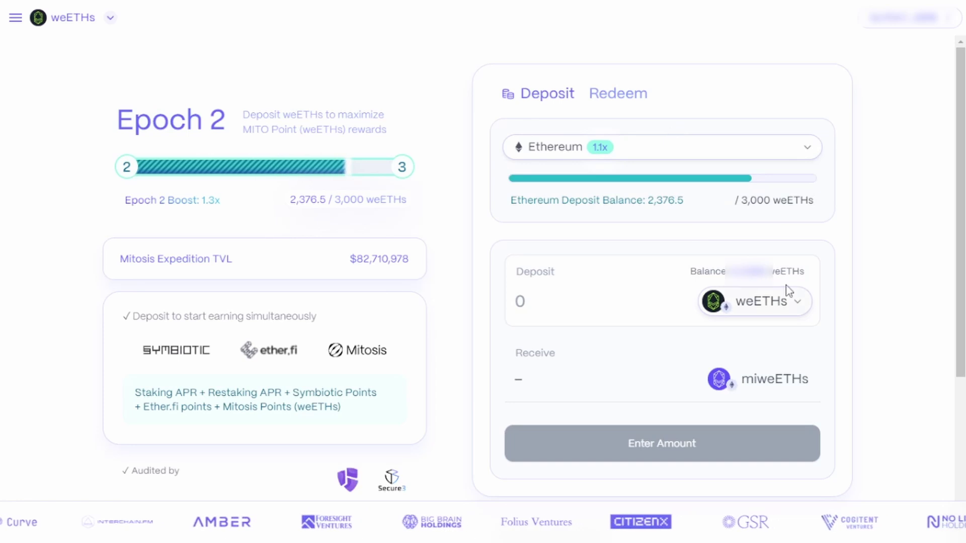
Step: Deposit the full weETHs balance, close the transaction summary and check the miweETHs amount on Ethereum
{"action": "left_click", "coordinate": [751, 272]}
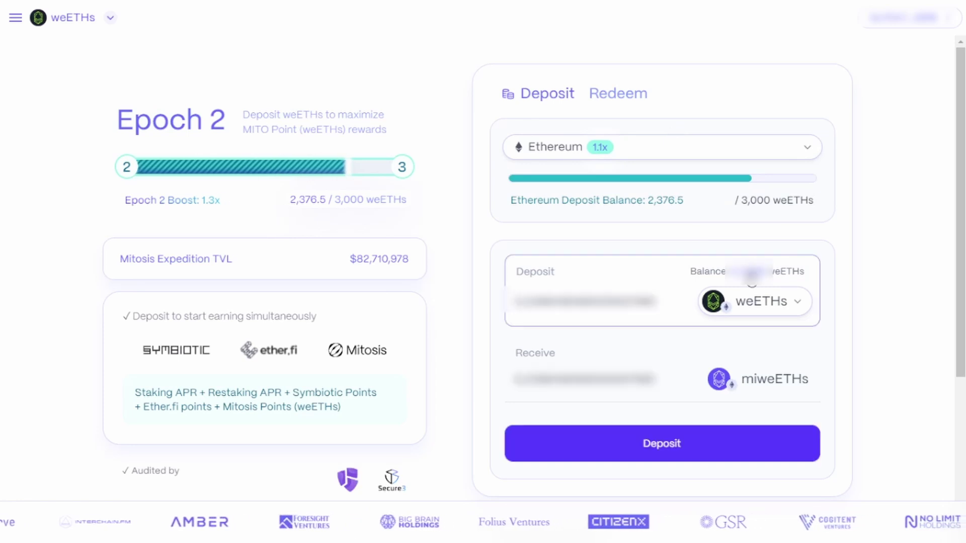
{"action": "left_click", "coordinate": [663, 445]}
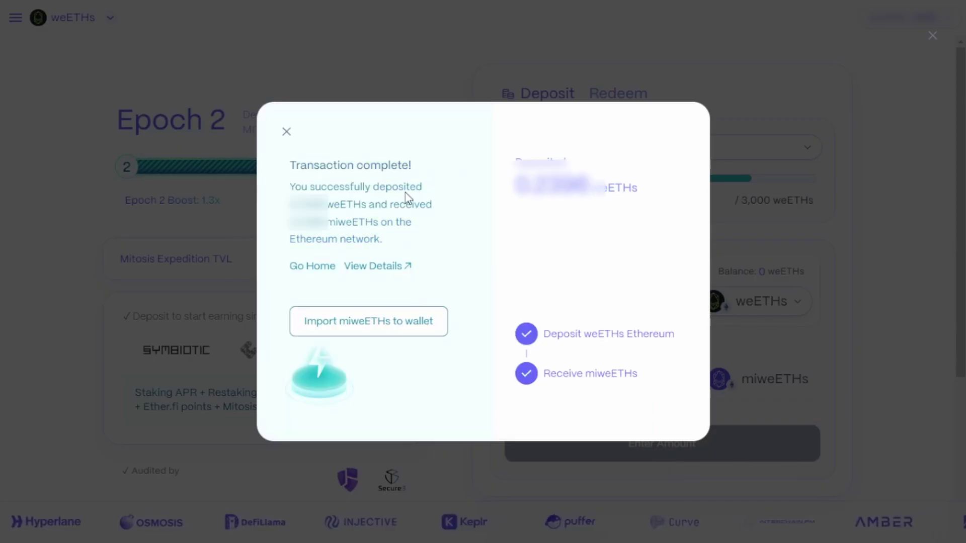
{"action": "left_click", "coordinate": [287, 132]}
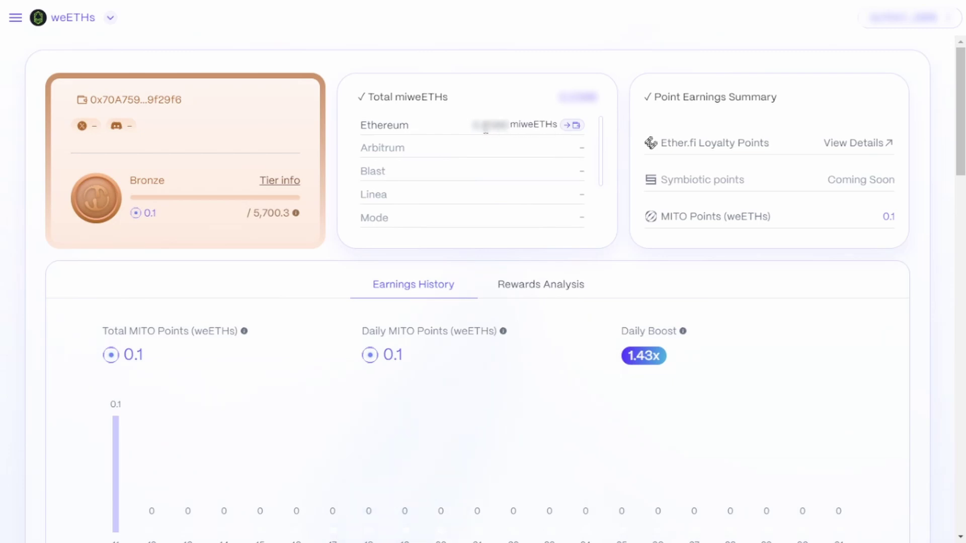
{"action": "mouse_move", "coordinate": [472, 126]}
{"action": "left_mouse_down"}
{"action": "mouse_move", "coordinate": [559, 126]}
{"action": "mouse_move", "coordinate": [521, 123]}
{"action": "mouse_move", "coordinate": [542, 124]}
{"action": "left_mouse_up"}
{"action": "left_click", "coordinate": [529, 128]}
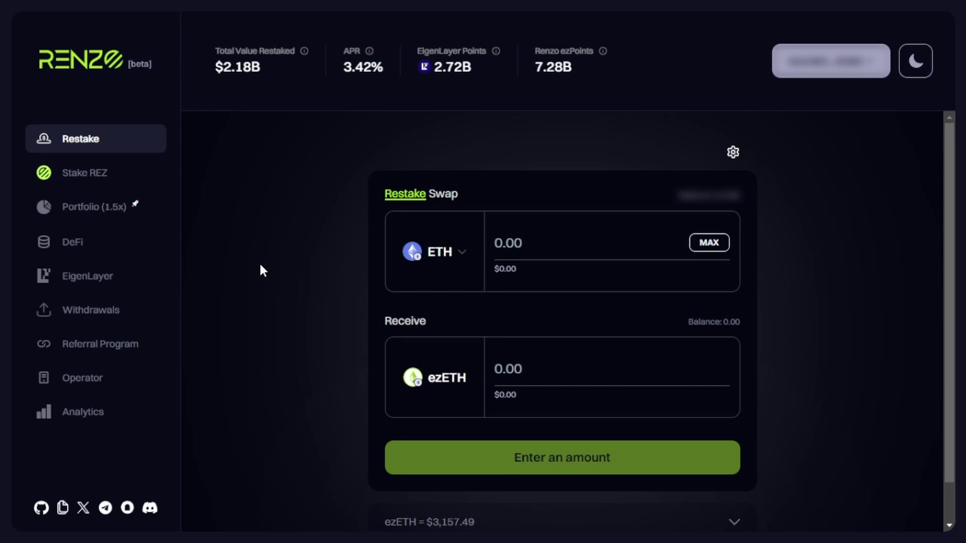
Step: On Renzo, open the pzETH deposit from the portfolio and confirm Mellow's wallet connection terms
{"action": "left_click", "coordinate": [79, 210]}
{"action": "scroll", "coordinate": [322, 347], "scroll_direction": "down", "scroll_amount": 3}
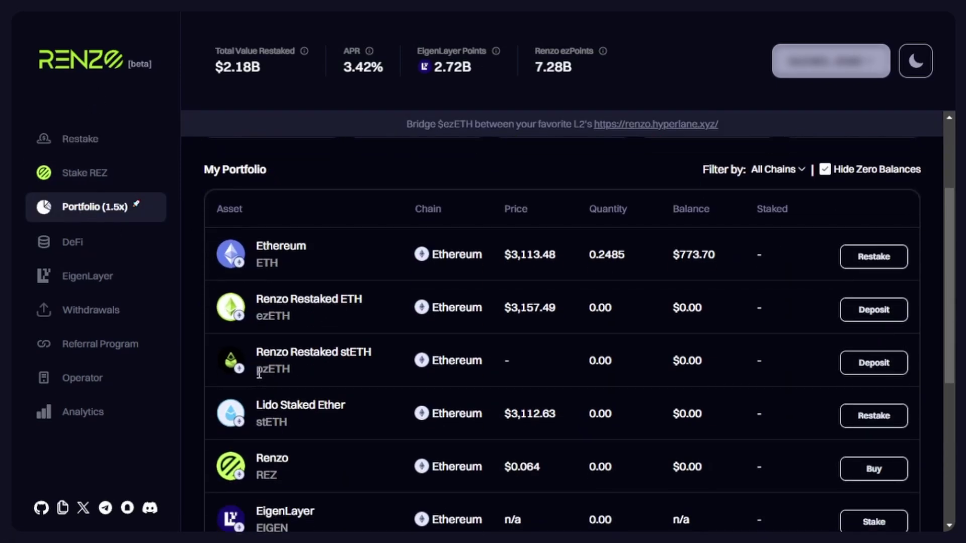
{"action": "left_click_drag", "start_coordinate": [254, 370], "coordinate": [291, 370]}
{"action": "left_click", "coordinate": [900, 367]}
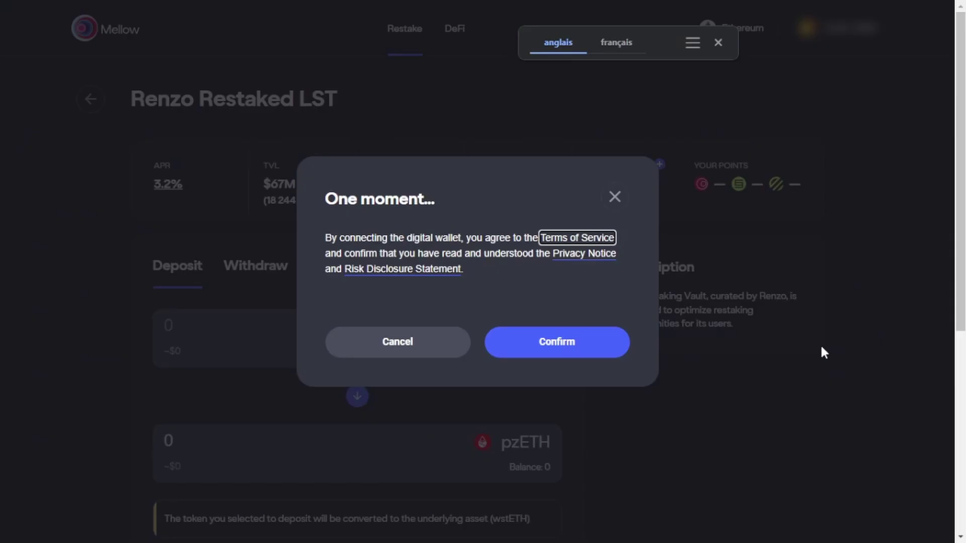
{"action": "left_click", "coordinate": [557, 342]}
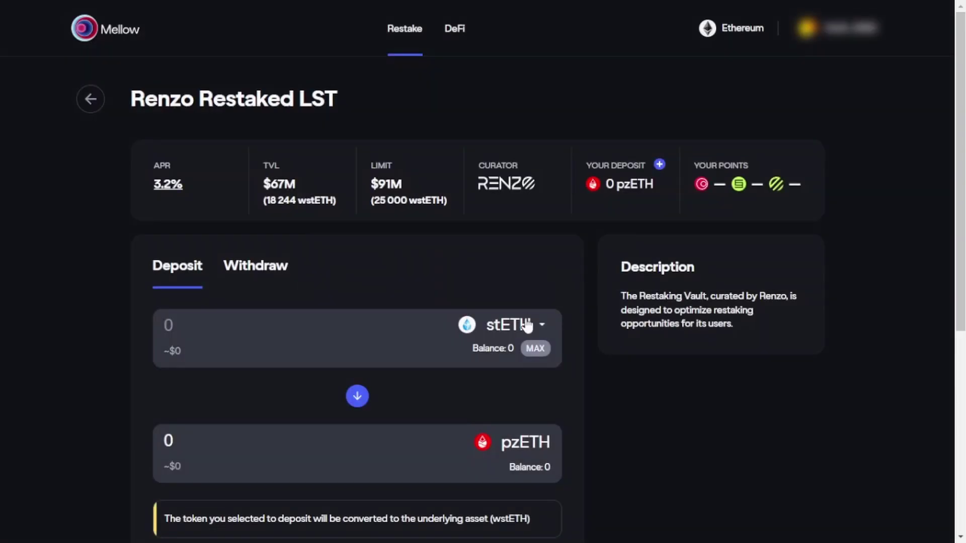
Step: Choose ETH as the deposit token, enter the amount and deposit it into the Renzo Restaked LST vault
{"action": "left_click", "coordinate": [525, 335]}
{"action": "left_click", "coordinate": [311, 468]}
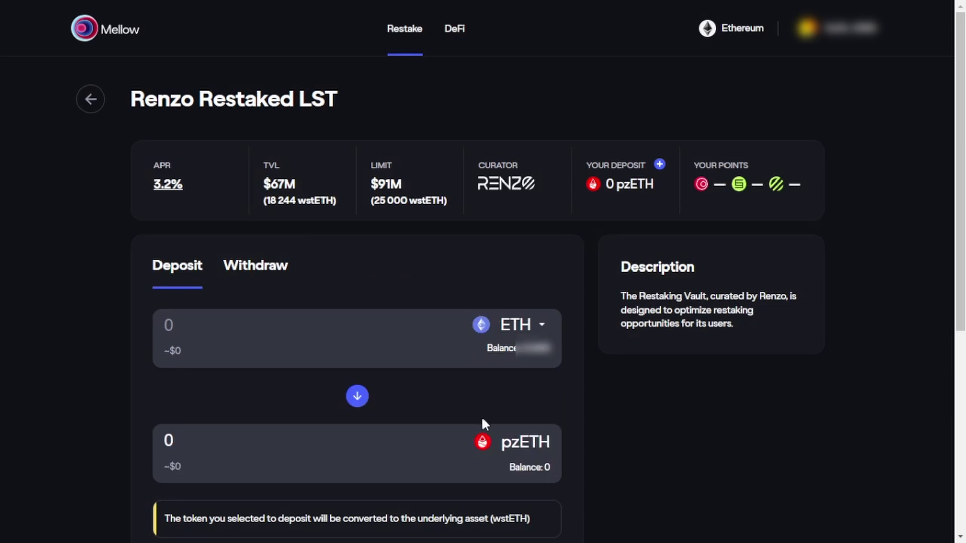
{"action": "left_click", "coordinate": [328, 341]}
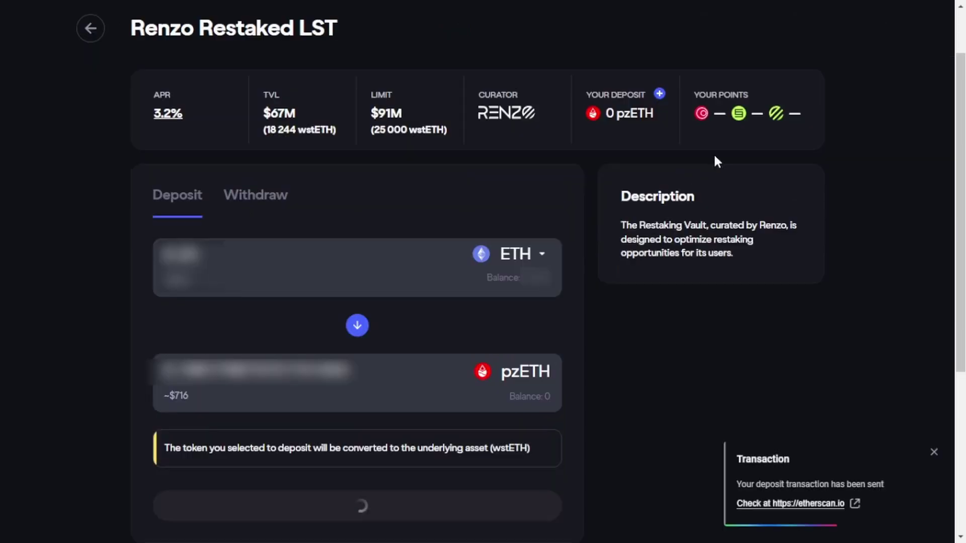
{"action": "mouse_move", "coordinate": [737, 121]}
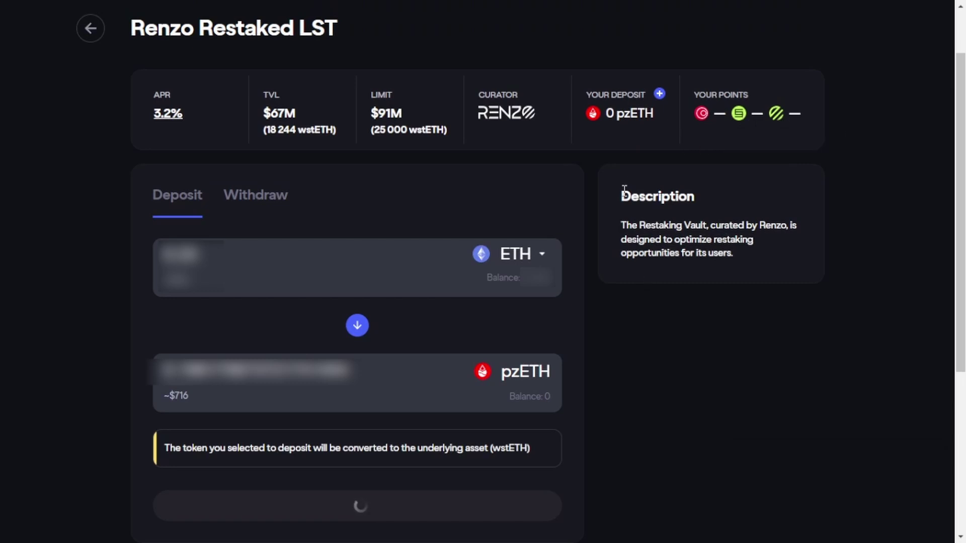
{"action": "left_click_drag", "start_coordinate": [623, 192], "coordinate": [735, 252]}
{"action": "left_click", "coordinate": [753, 255]}
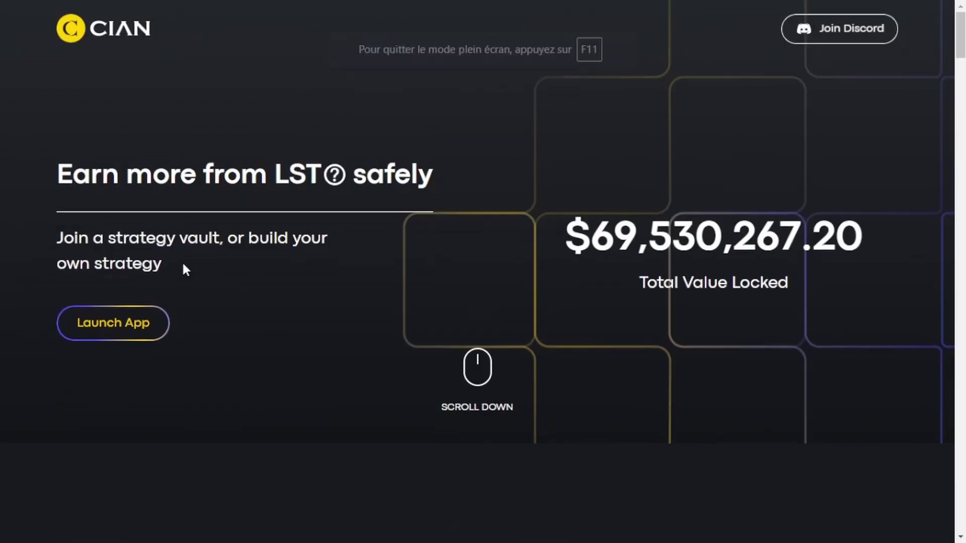
Step: On CIAN, open the LRT Yield Layer and dismiss the browser's translation prompt
{"action": "scroll", "coordinate": [138, 342], "scroll_direction": "down", "scroll_amount": 7}
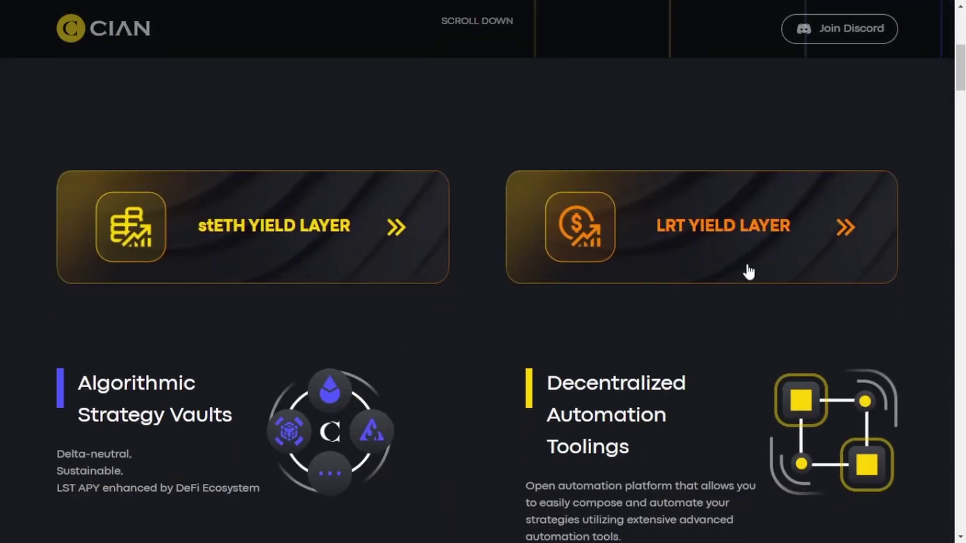
{"action": "left_click", "coordinate": [654, 236]}
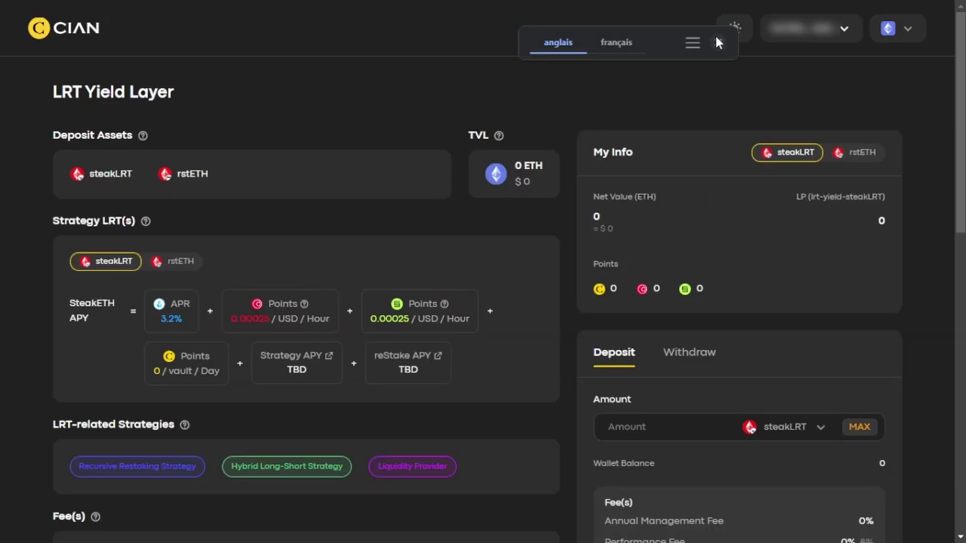
{"action": "left_click", "coordinate": [718, 42]}
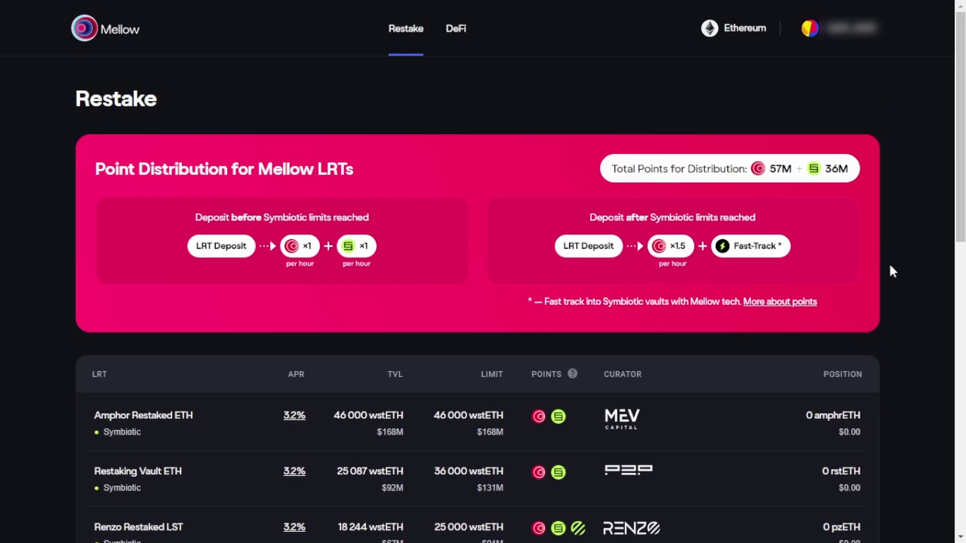
Step: On Mellow, open the Steakhouse Resteaking Vault from the restake list and choose ETH as the deposit token
{"action": "scroll", "coordinate": [891, 266], "scroll_direction": "down", "scroll_amount": 4}
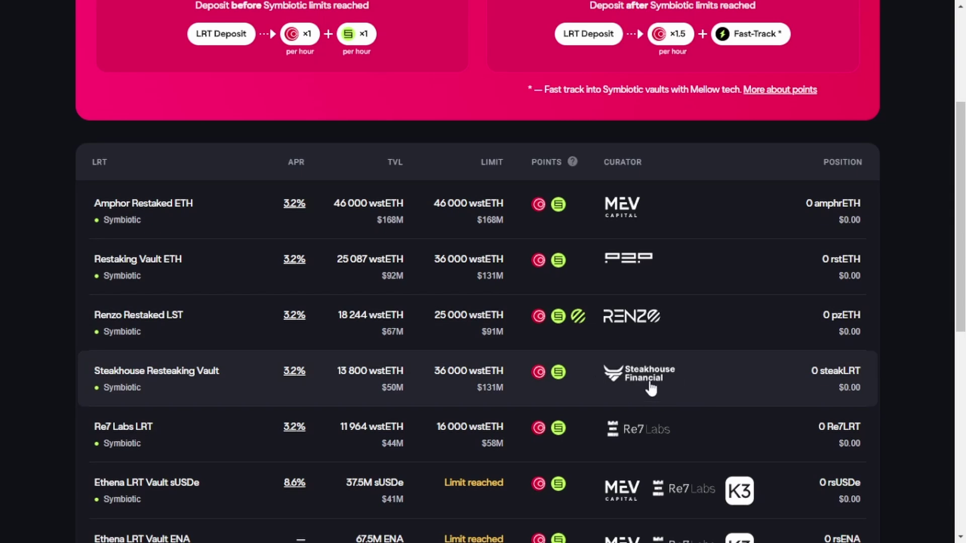
{"action": "left_click", "coordinate": [717, 377]}
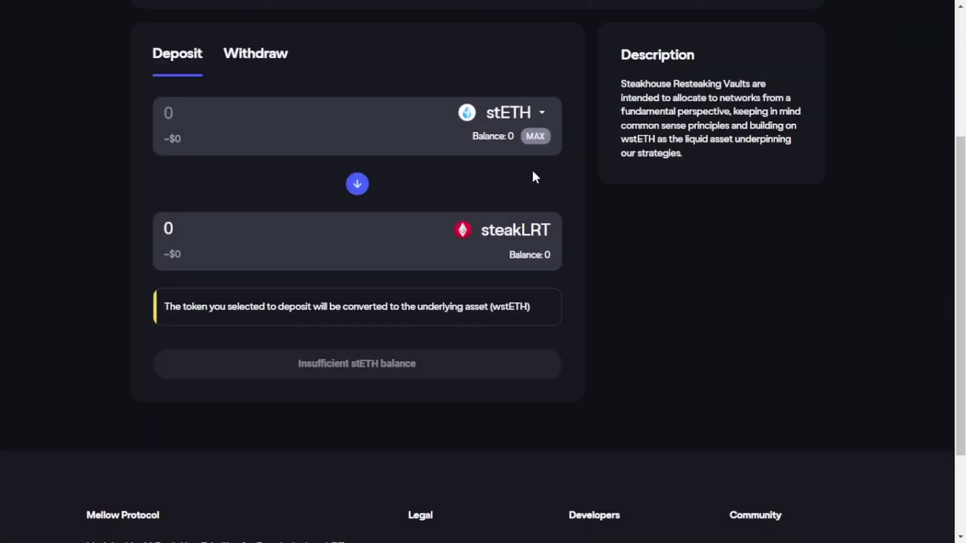
{"action": "left_click", "coordinate": [518, 113]}
{"action": "left_click", "coordinate": [289, 252]}
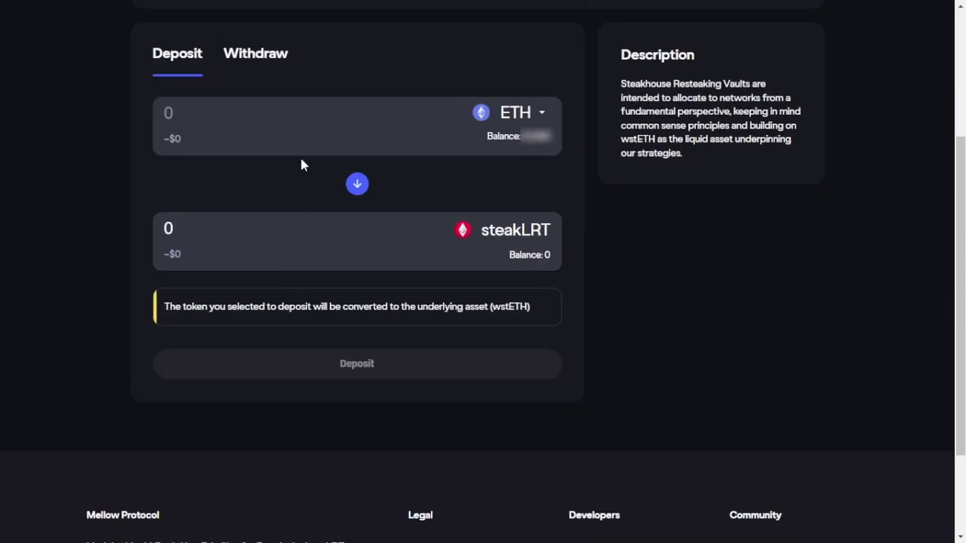
Step: Enter the ETH amount and deposit it into the Steakhouse vault in exchange for steakLRT
{"action": "left_click", "coordinate": [243, 127]}
{"action": "type", "text": "0.01"}
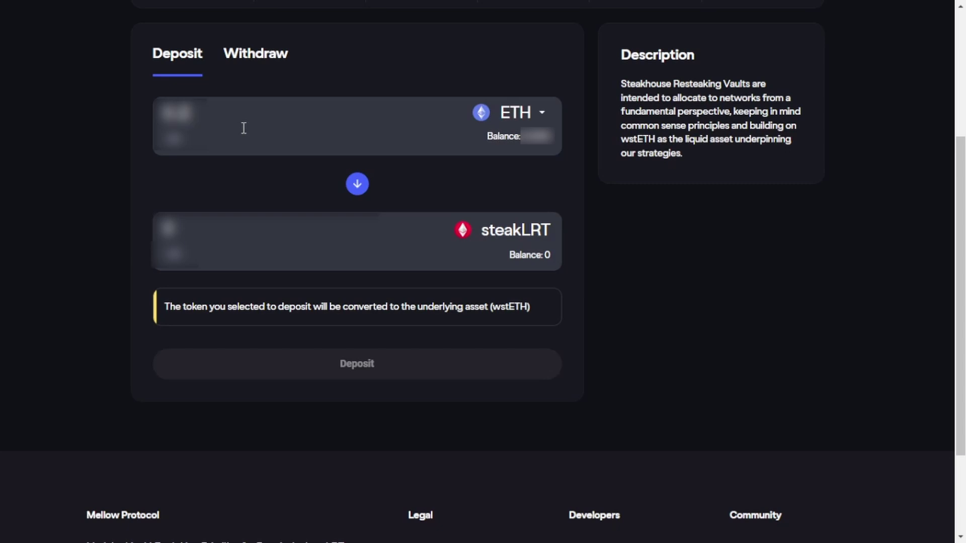
{"action": "left_click", "coordinate": [334, 366]}
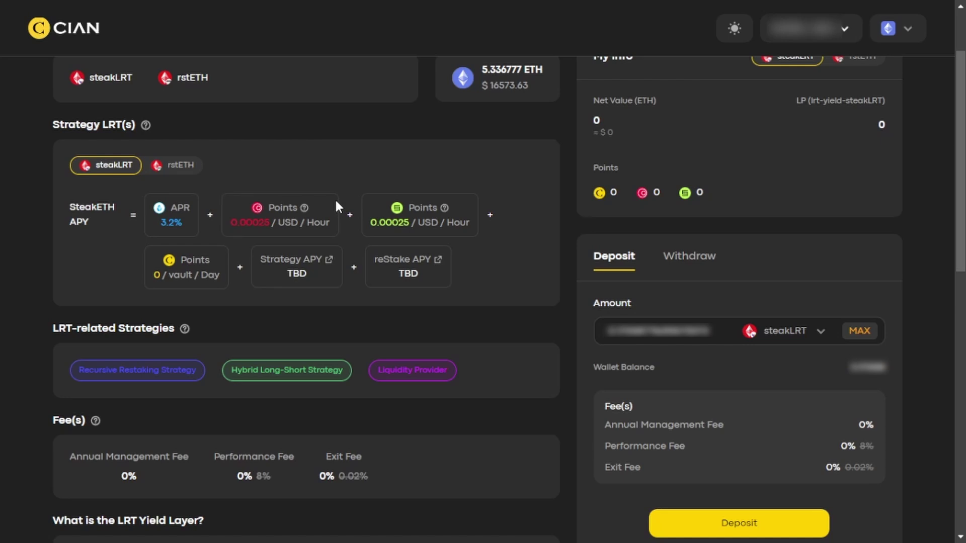
Step: On CIAN, review the steakLRT points details and deposit the entered steakLRT amount into the LRT Yield Layer
{"action": "scroll", "coordinate": [336, 201], "scroll_direction": "down", "scroll_amount": 1}
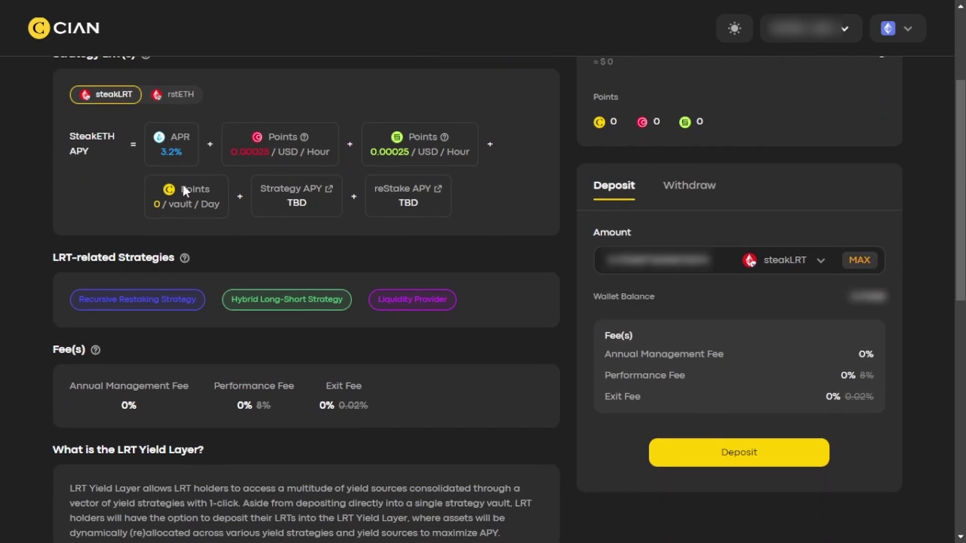
{"action": "left_click_drag", "start_coordinate": [196, 191], "coordinate": [209, 205]}
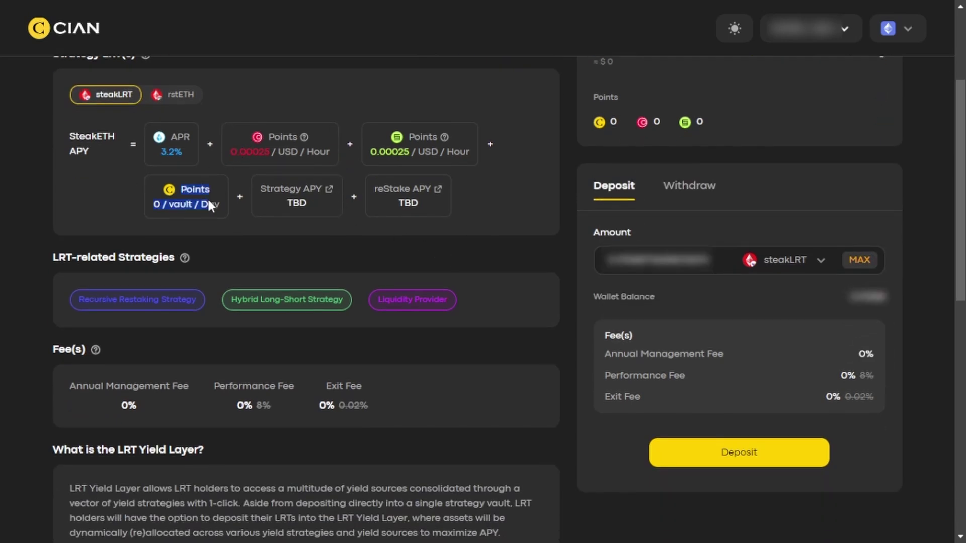
{"action": "left_click", "coordinate": [718, 456]}
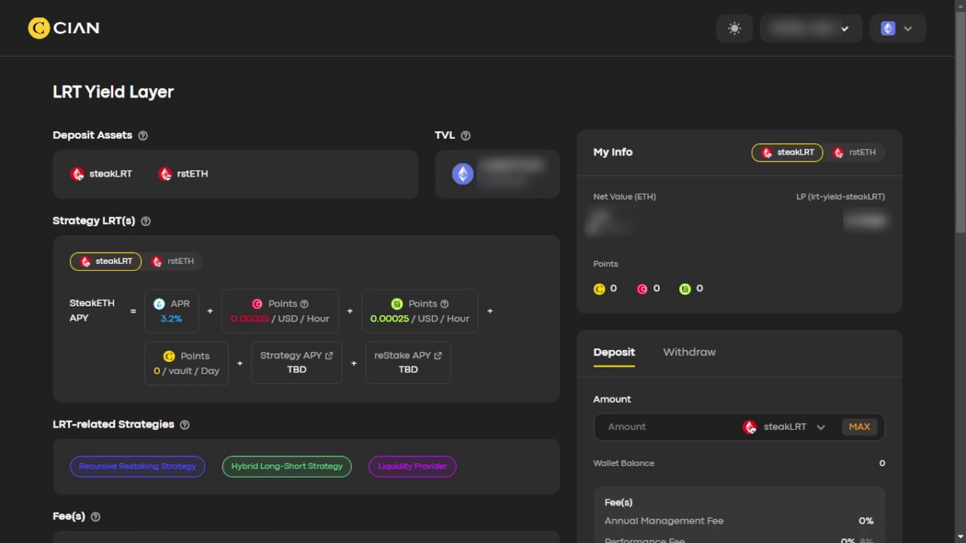
{"action": "left_click", "coordinate": [894, 229]}
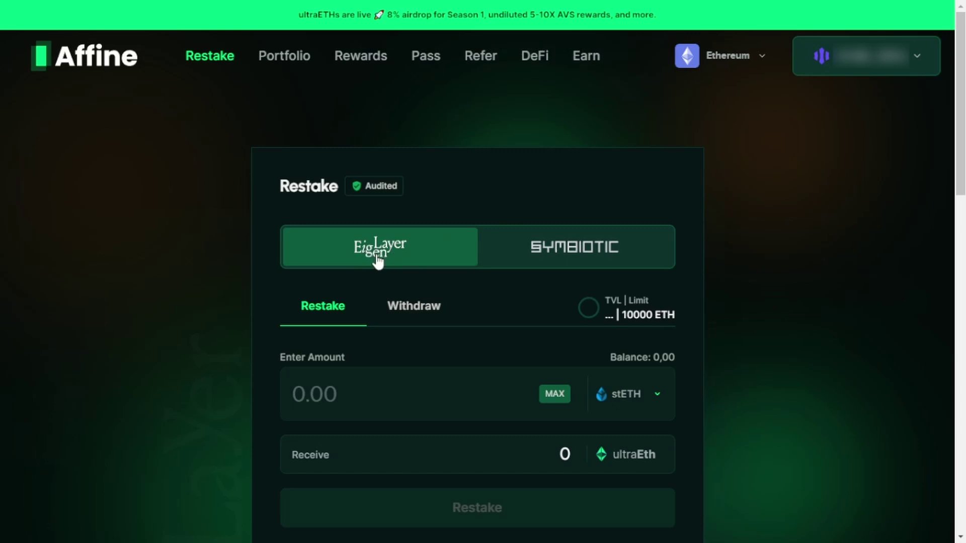
Step: On Affine, select Symbiotic restaking with ETH as the deposit token, enter the amount and restake it for ultraEths
{"action": "left_click", "coordinate": [567, 248]}
{"action": "scroll", "coordinate": [554, 282], "scroll_direction": "down", "scroll_amount": 1}
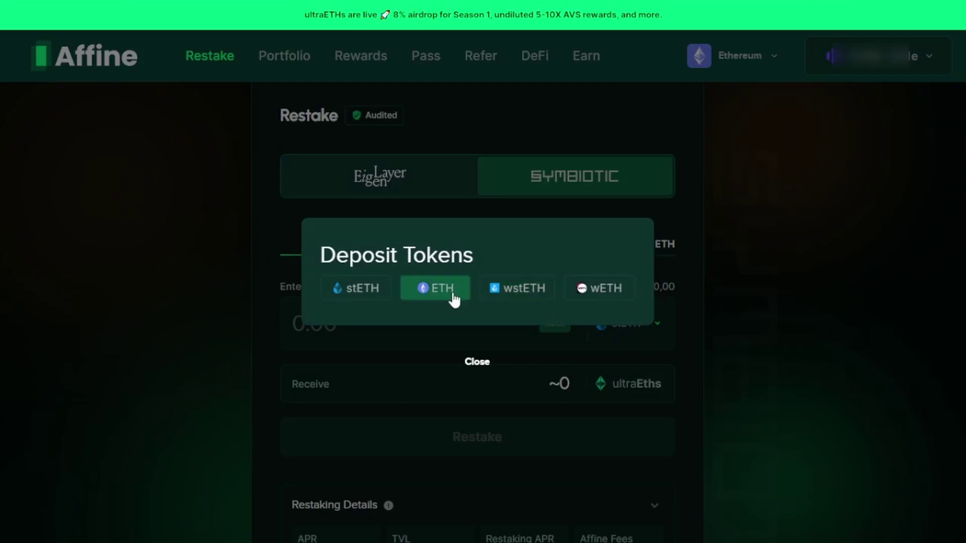
{"action": "left_click", "coordinate": [442, 299]}
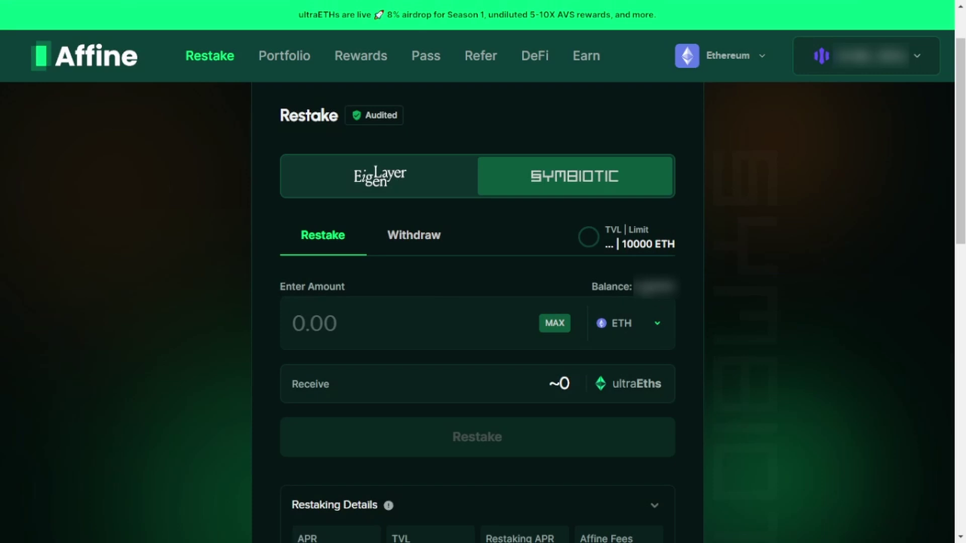
{"action": "left_click", "coordinate": [343, 327]}
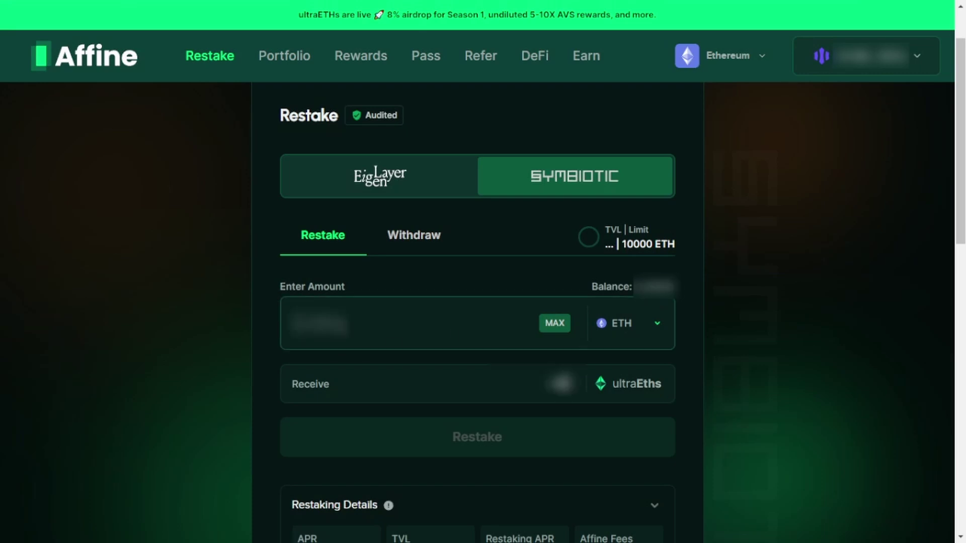
{"action": "type", "text": "0.5"}
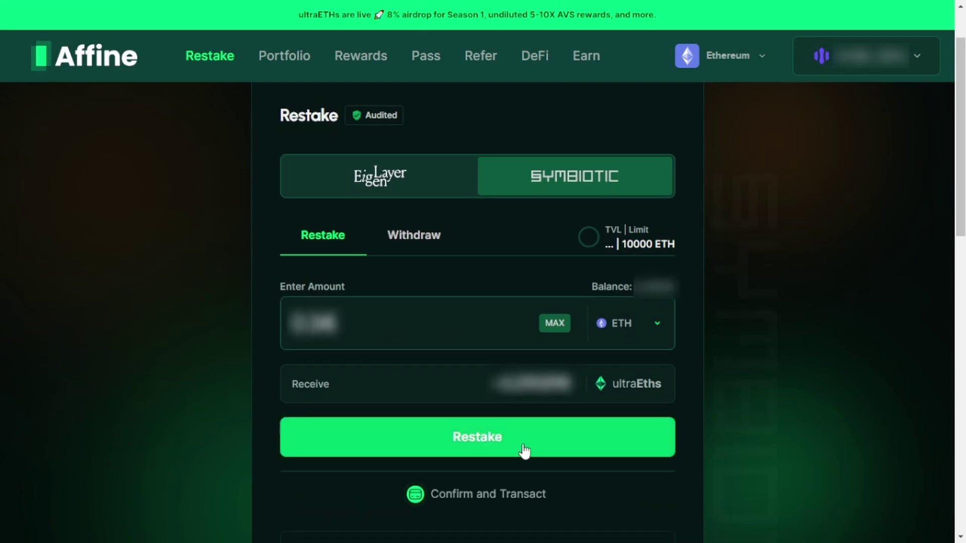
{"action": "left_click", "coordinate": [523, 443]}
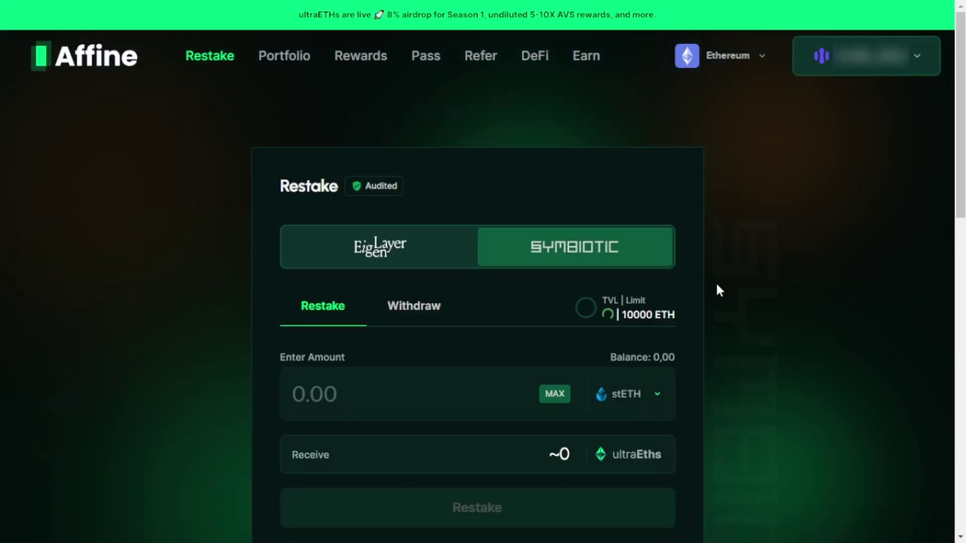
Step: Open the Affine portfolio and check the ultraETHs balance in the asset list
{"action": "left_click", "coordinate": [293, 57]}
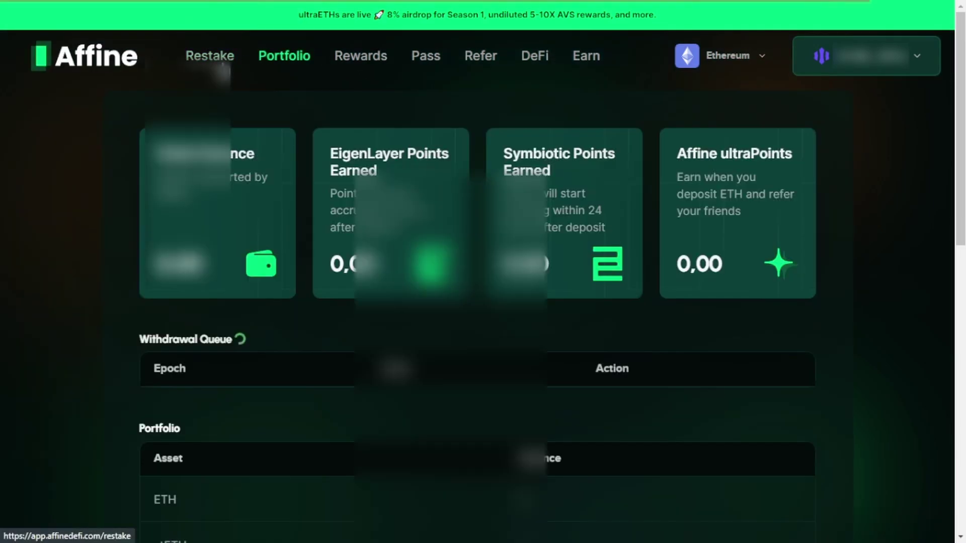
{"action": "scroll", "coordinate": [235, 166], "scroll_direction": "down", "scroll_amount": 5}
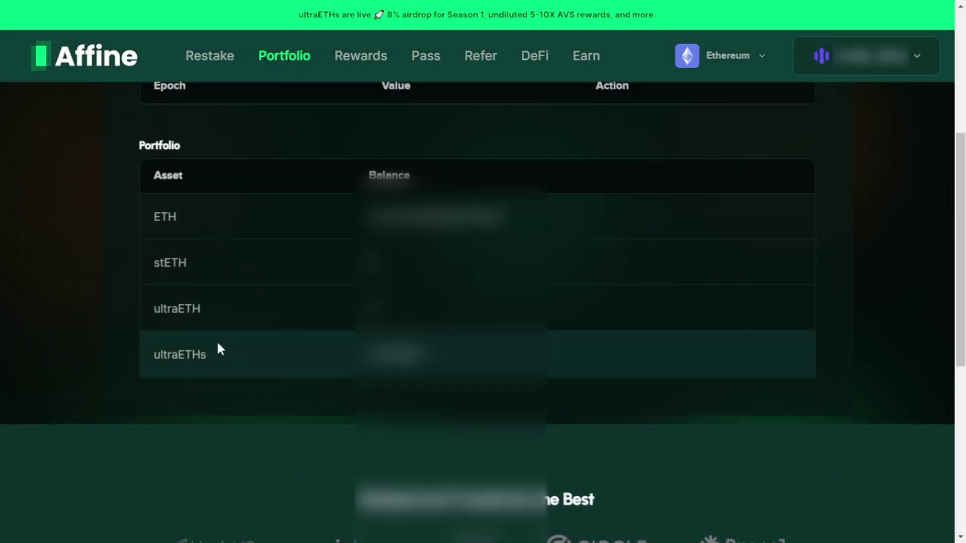
{"action": "left_click_drag", "start_coordinate": [146, 357], "coordinate": [452, 358]}
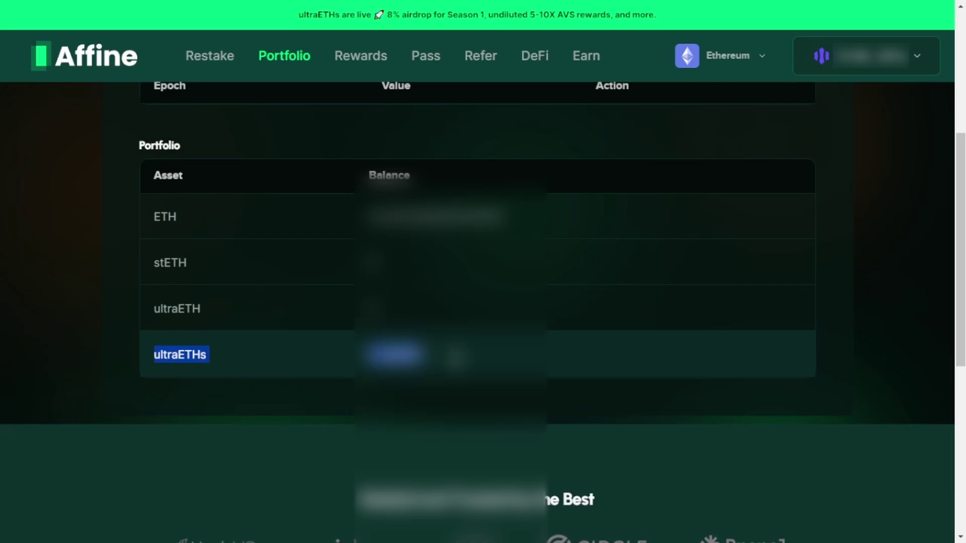
{"action": "left_click", "coordinate": [455, 358]}
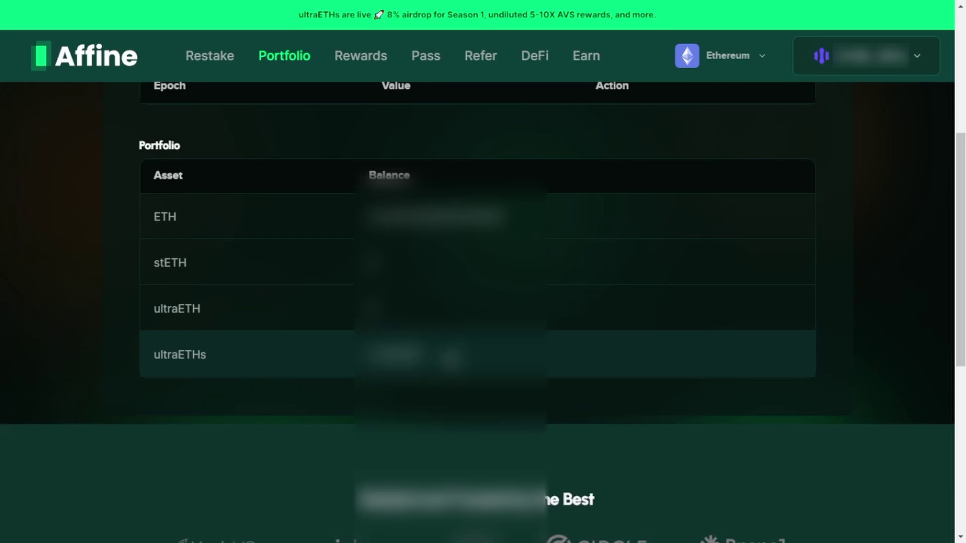
{"action": "left_click_drag", "start_coordinate": [450, 357], "coordinate": [367, 369]}
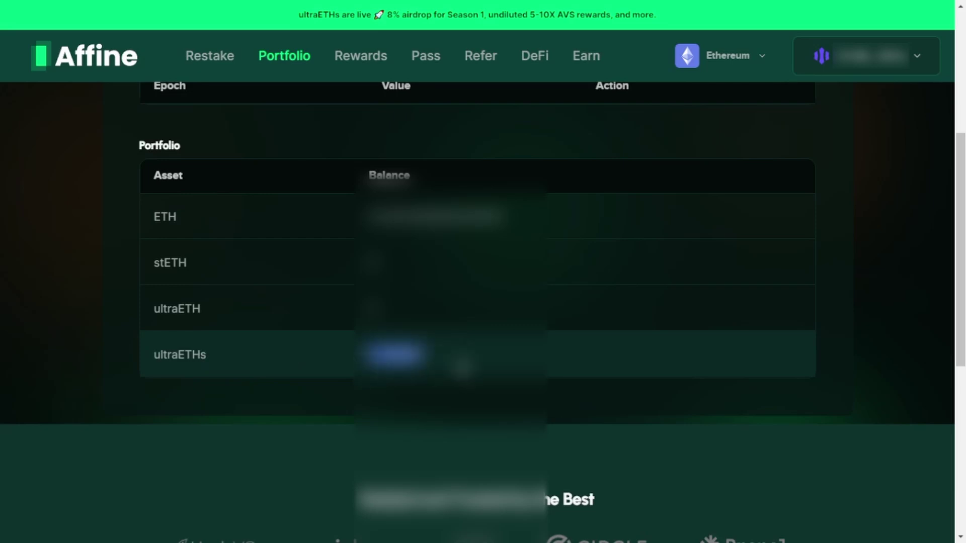
{"action": "left_click", "coordinate": [462, 368]}
{"action": "scroll", "coordinate": [478, 272], "scroll_direction": "up", "scroll_amount": 5}
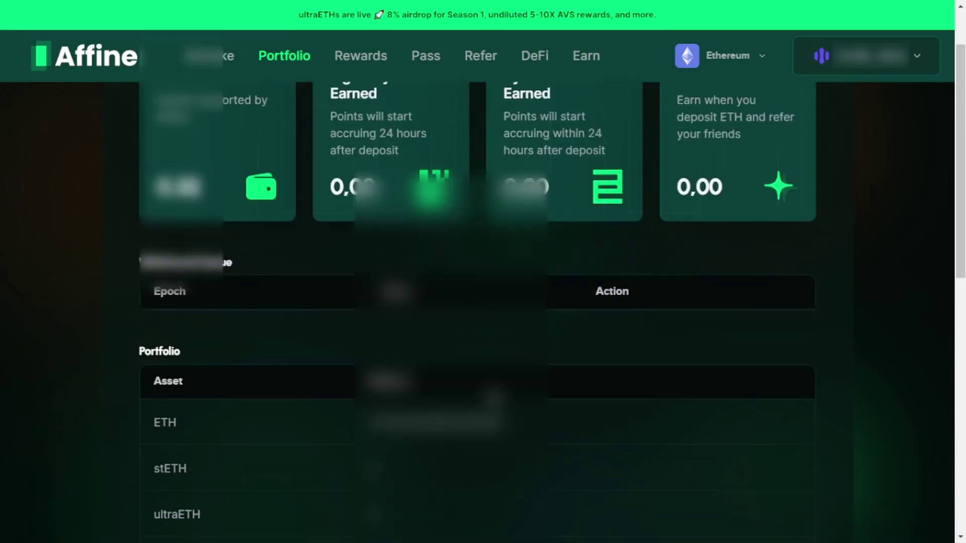